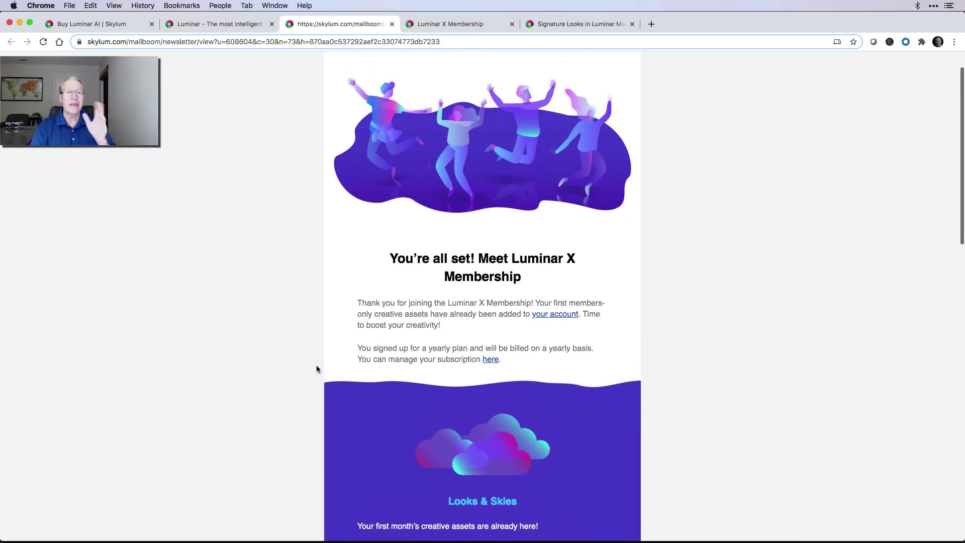
Scroll the Skylum welcome email up to its Luminar 4 header confirming the yearly plan.
scroll(315, 365, up, 3)
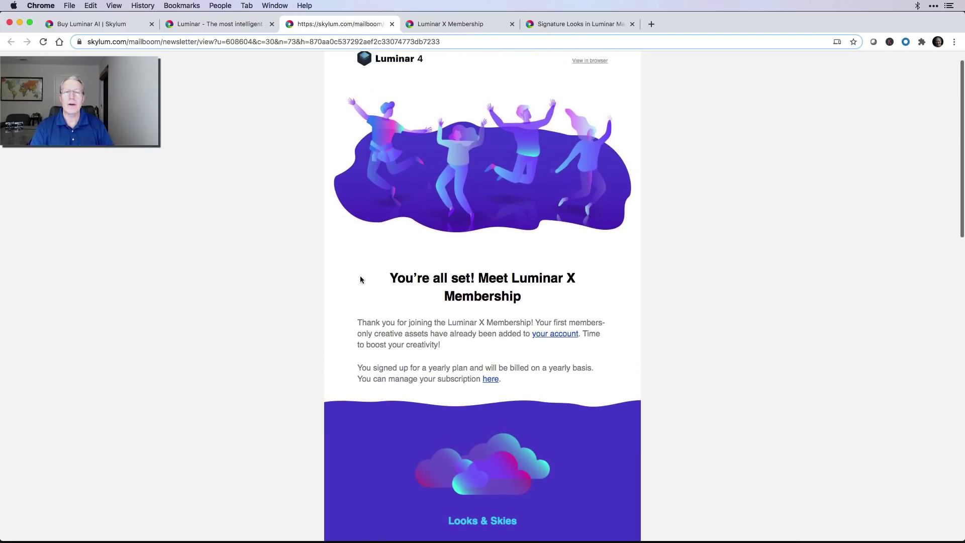
Switch to the Luminar X Membership account page and scroll to the Looks and Skies creative assets.
click(456, 24)
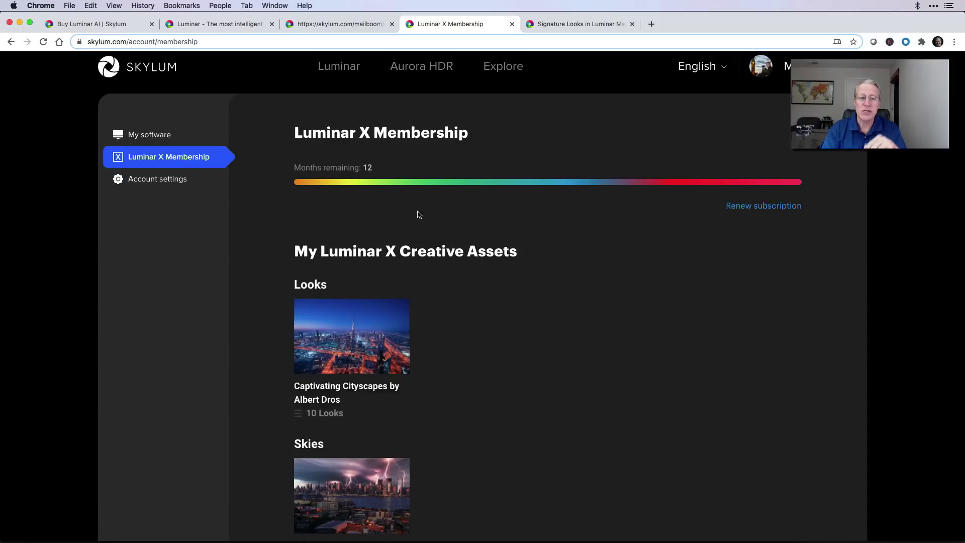
scroll(487, 354, down, 2)
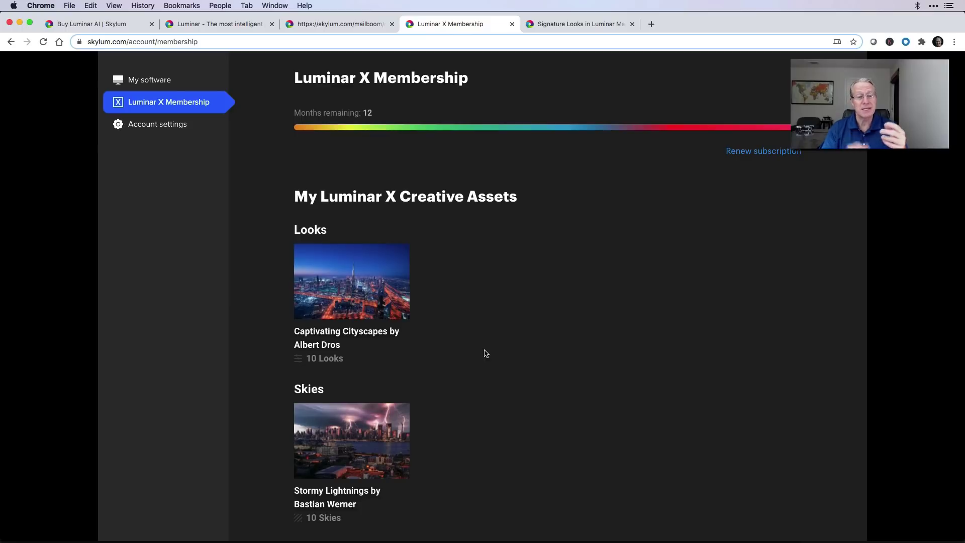
scroll(486, 353, down, 1)
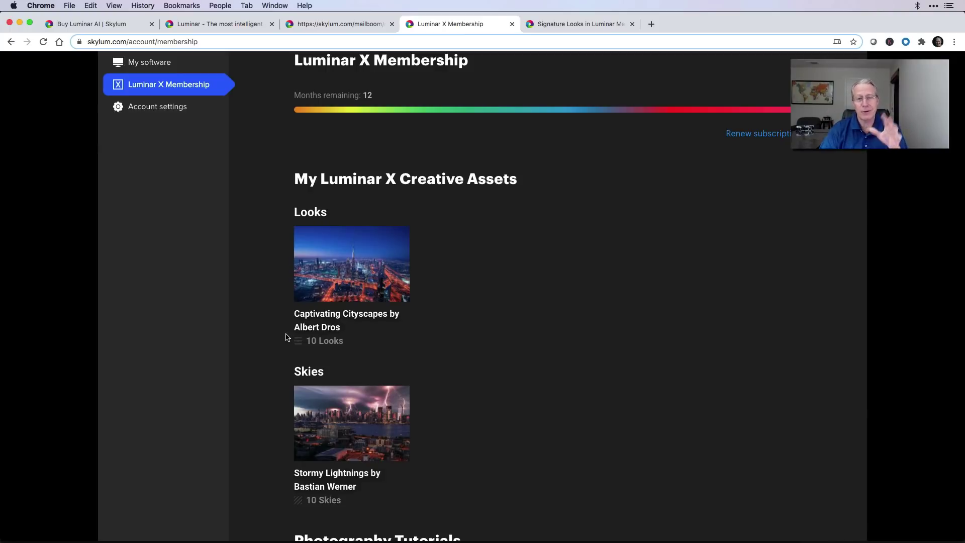
scroll(287, 337, down, 3)
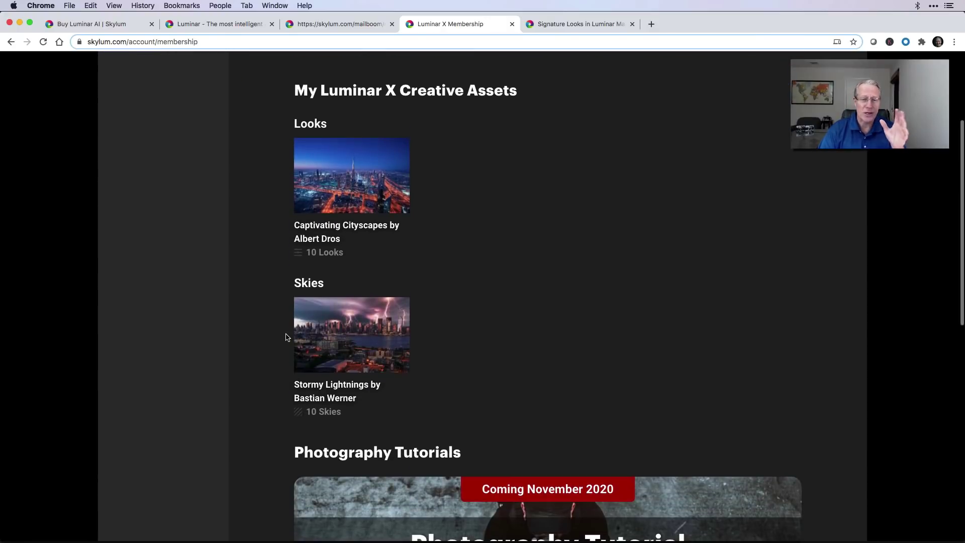
scroll(287, 338, down, 1)
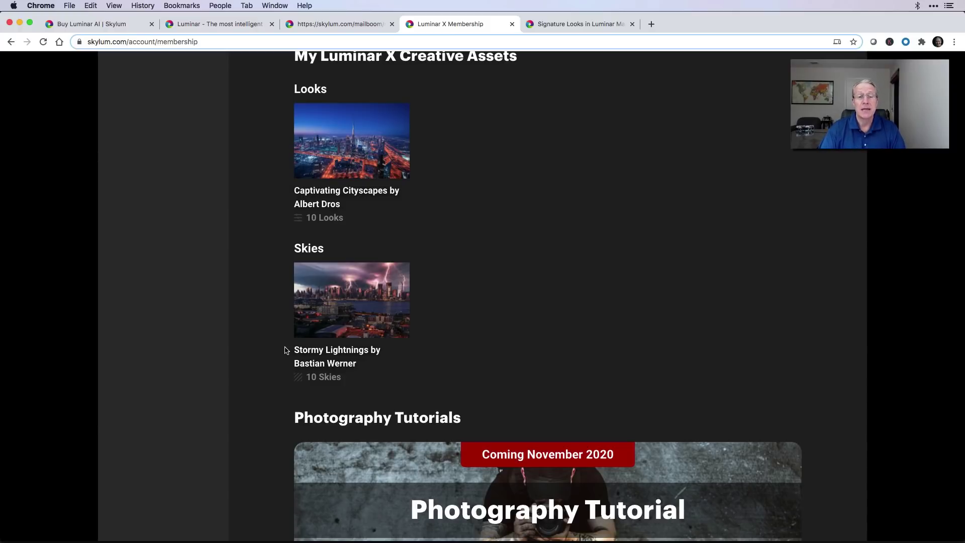
key(super+Tab)
key(super+Tab)
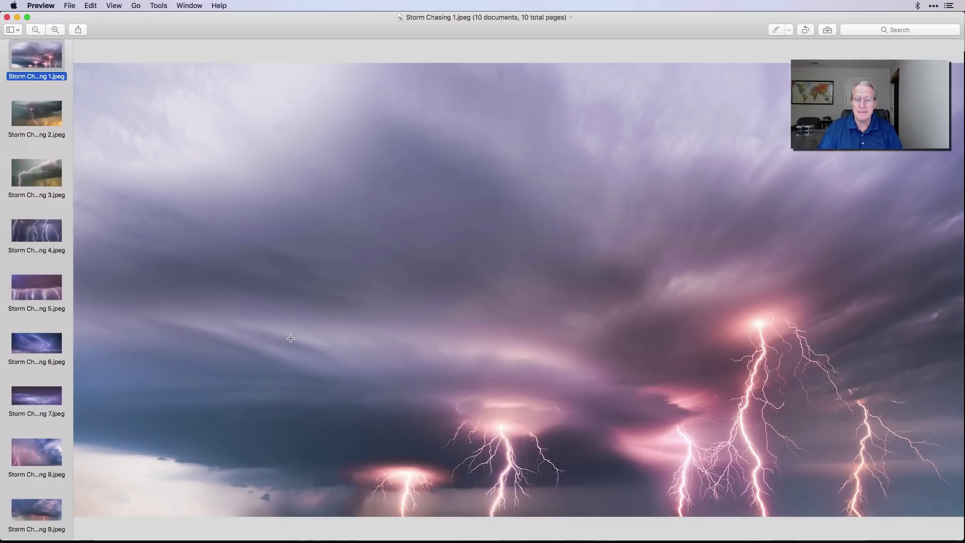
key(Down)
key(Down)
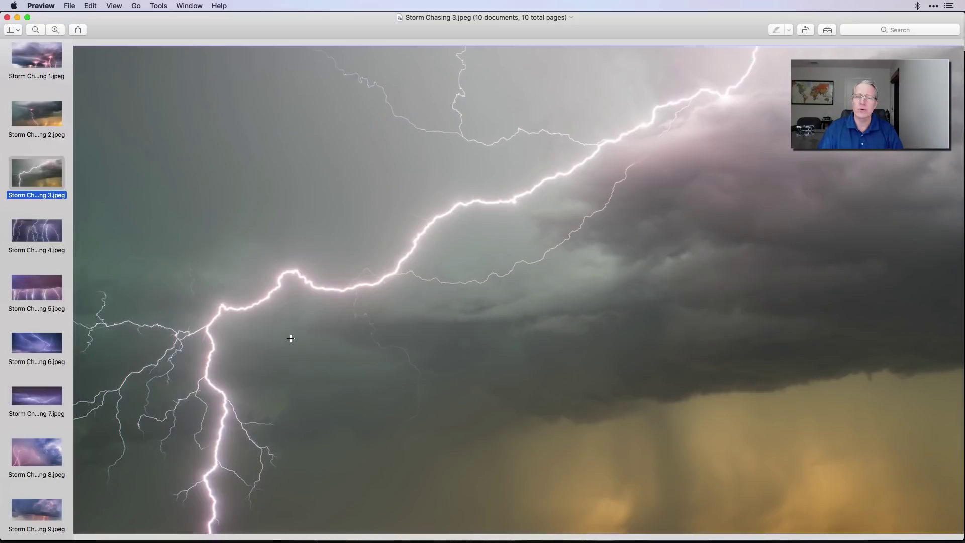
key(Down)
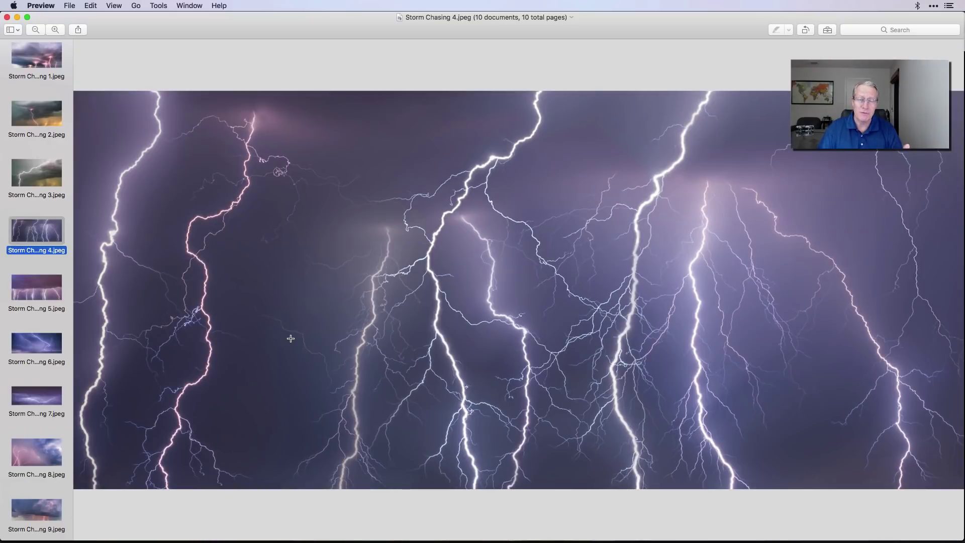
key(Down)
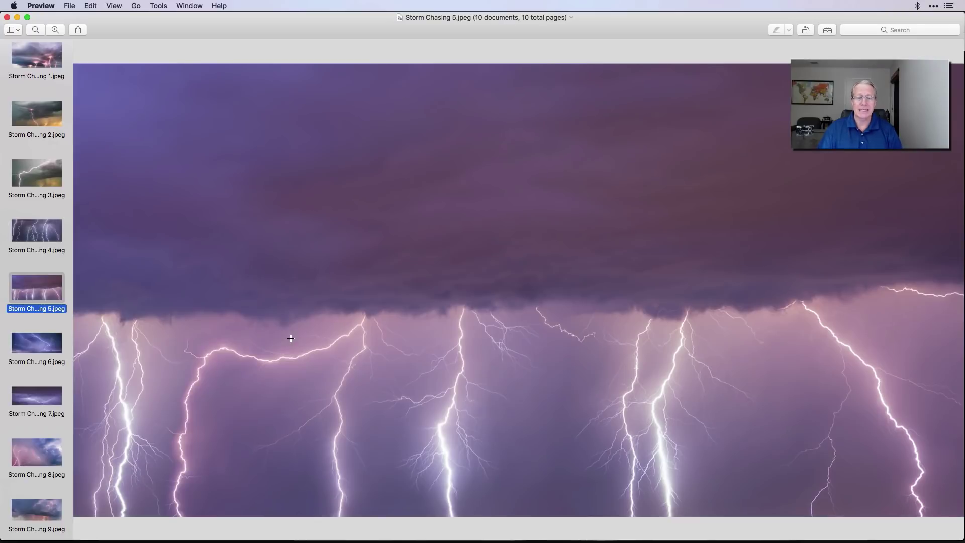
key(Down)
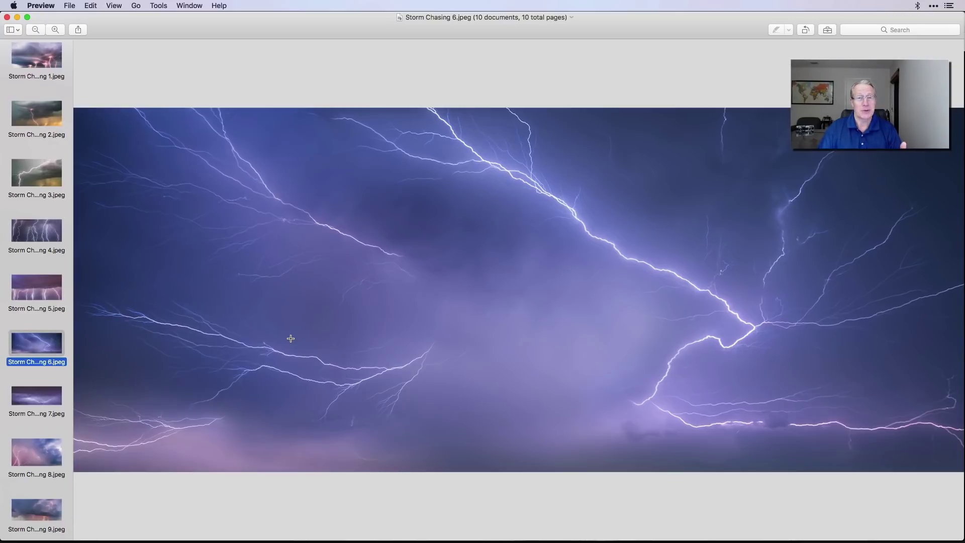
key(Down)
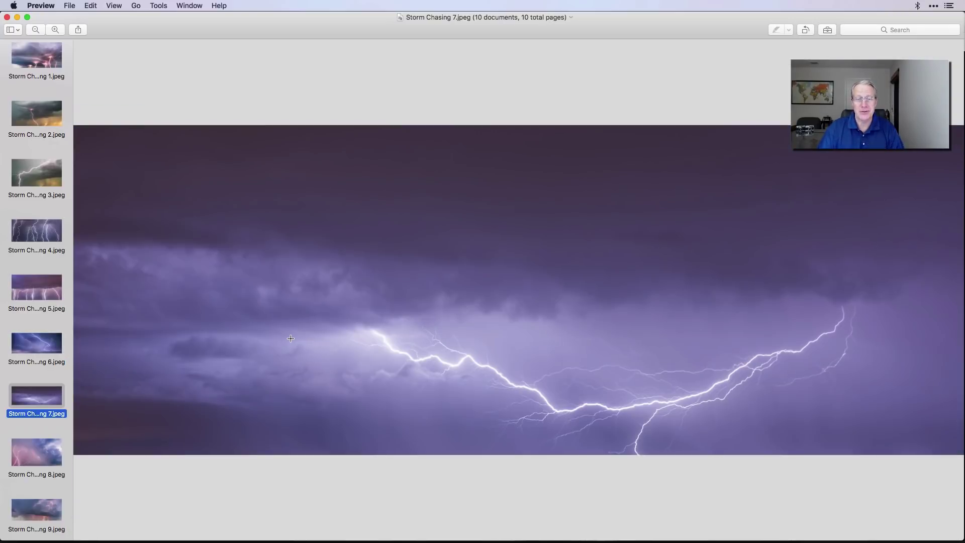
key(Down)
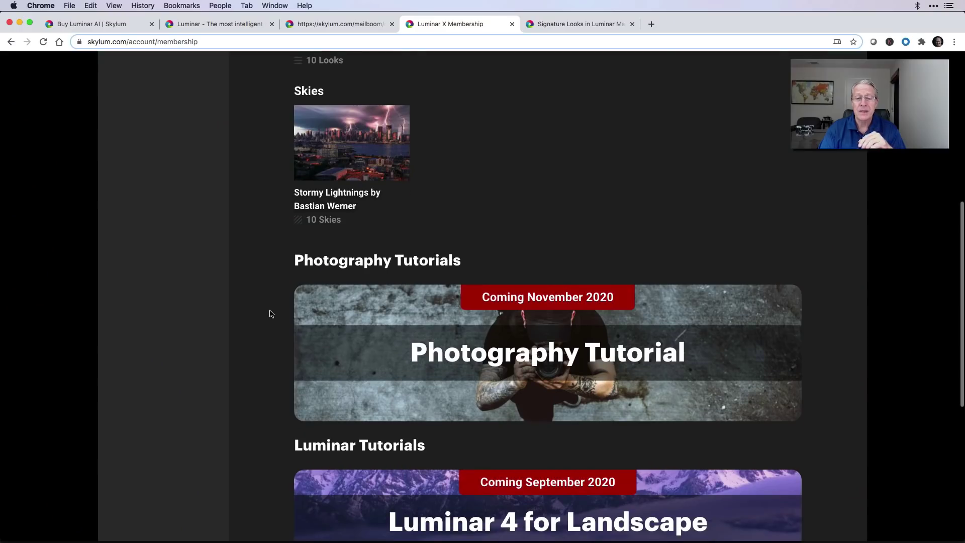
scroll(270, 314, down, 3)
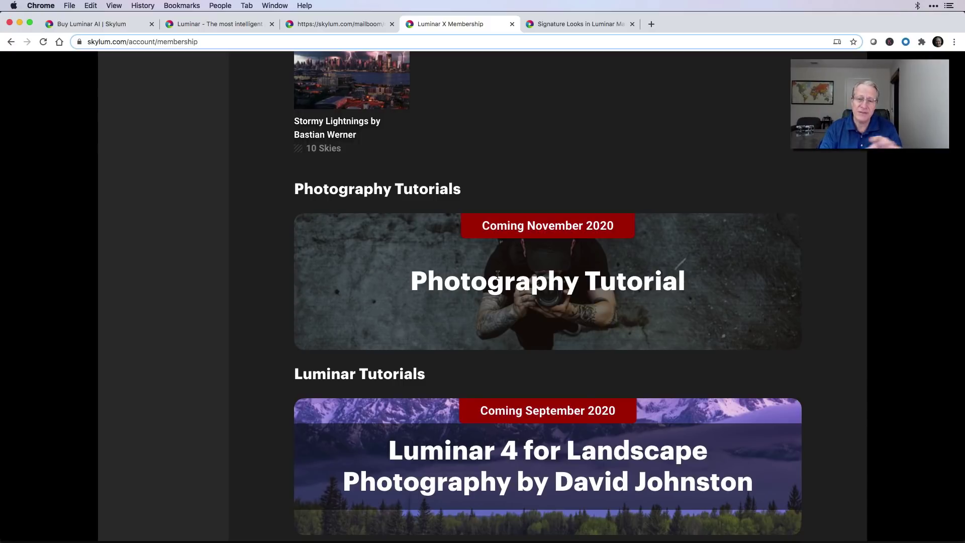
scroll(501, 279, down, 4)
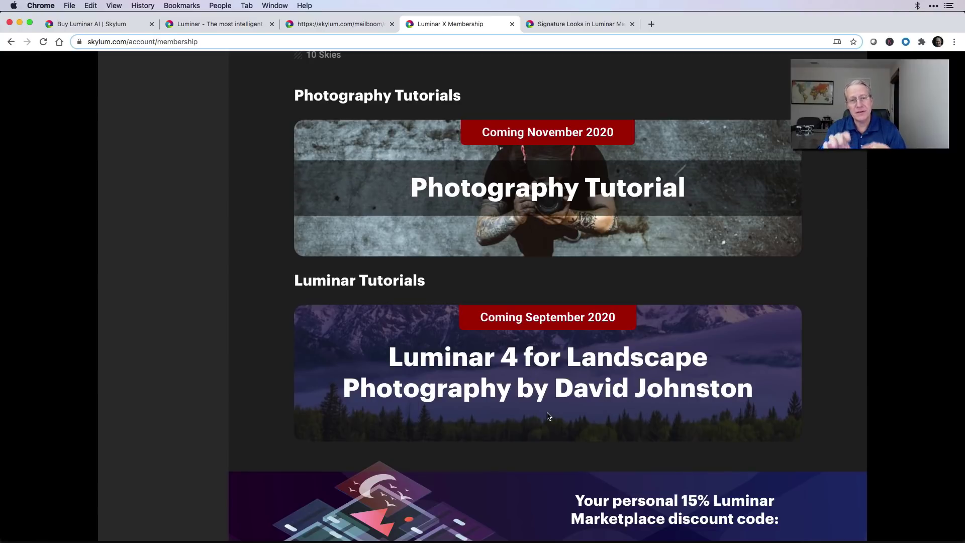
scroll(549, 416, up, 1)
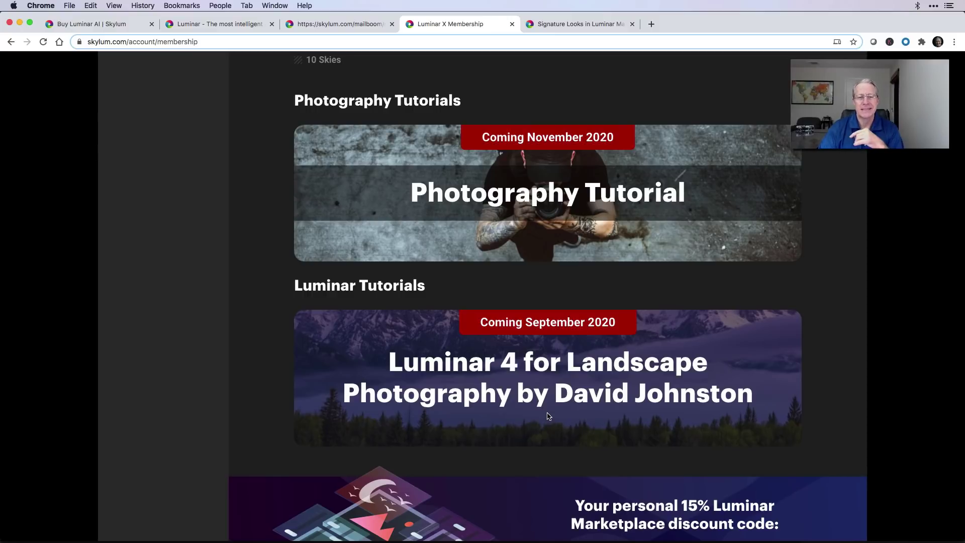
scroll(548, 416, up, 10)
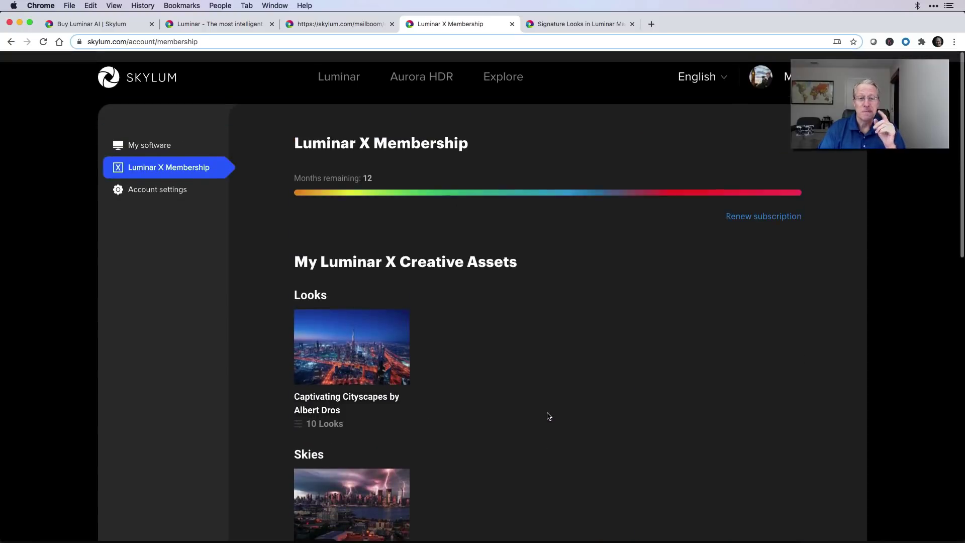
Browse the Signature Looks marketplace cards, like Ultimate Landscapes at $19.00, then return to the top.
click(588, 28)
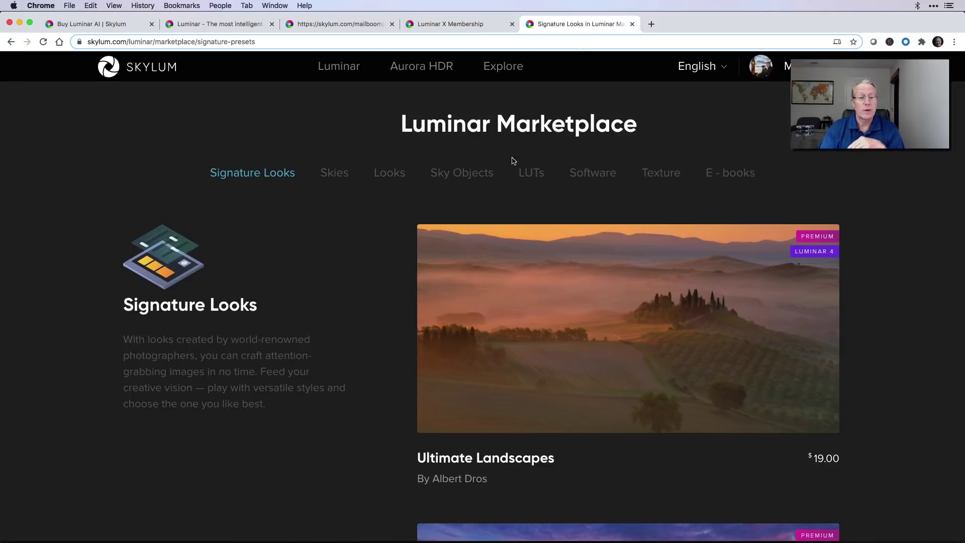
scroll(364, 478, down, 2)
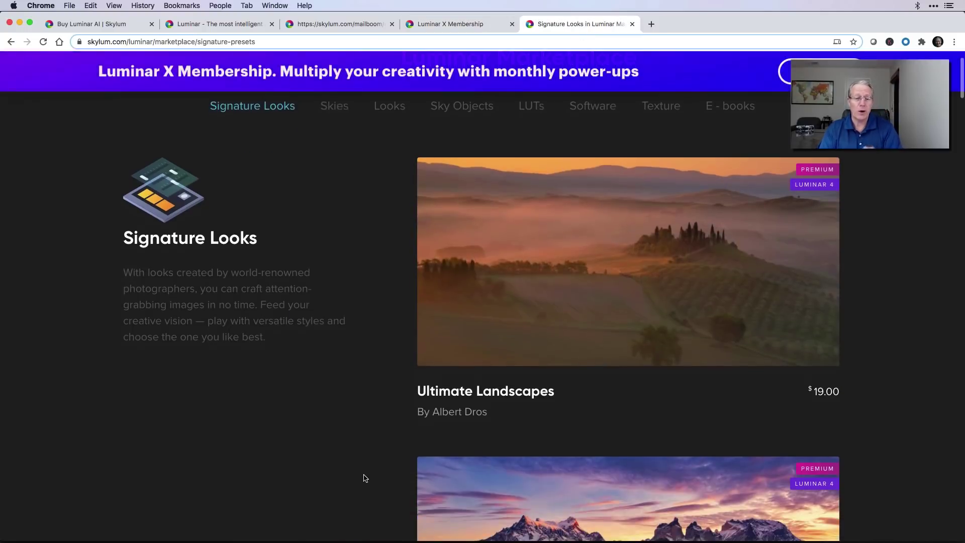
scroll(365, 478, down, 5)
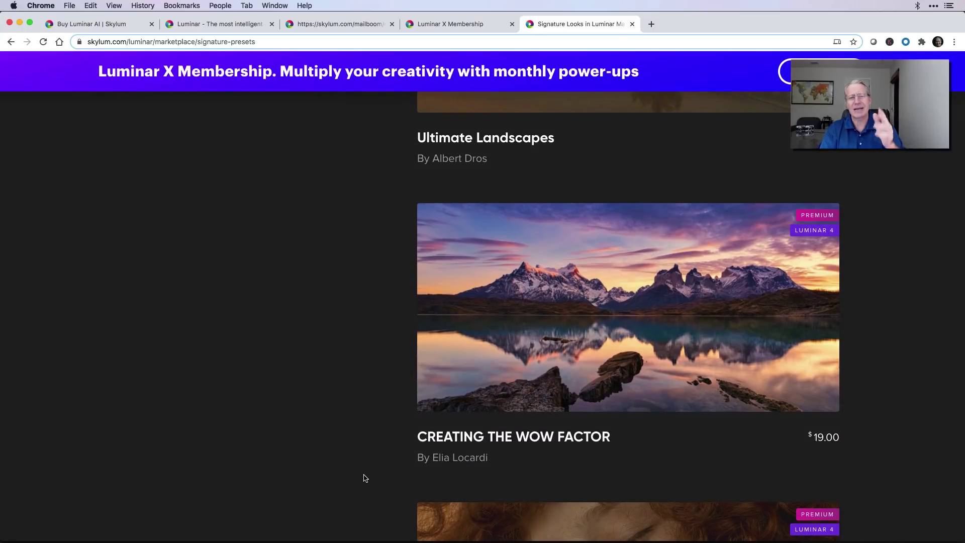
mouse_move(552, 342)
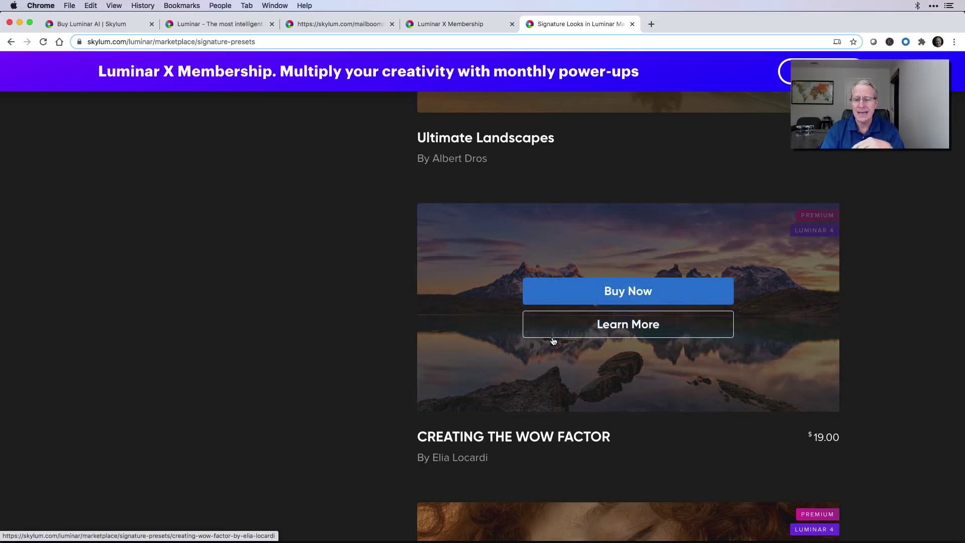
scroll(407, 387, up, 7)
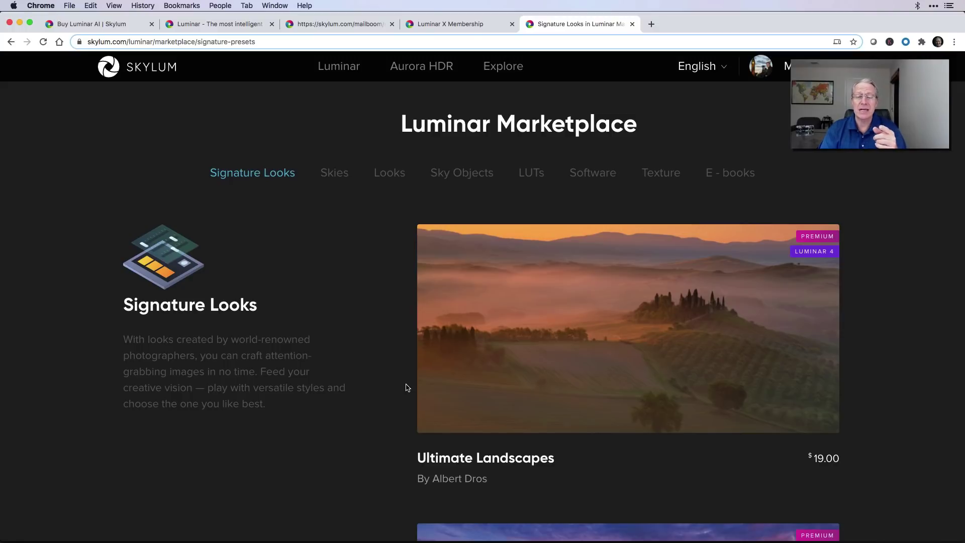
key(super+Tab)
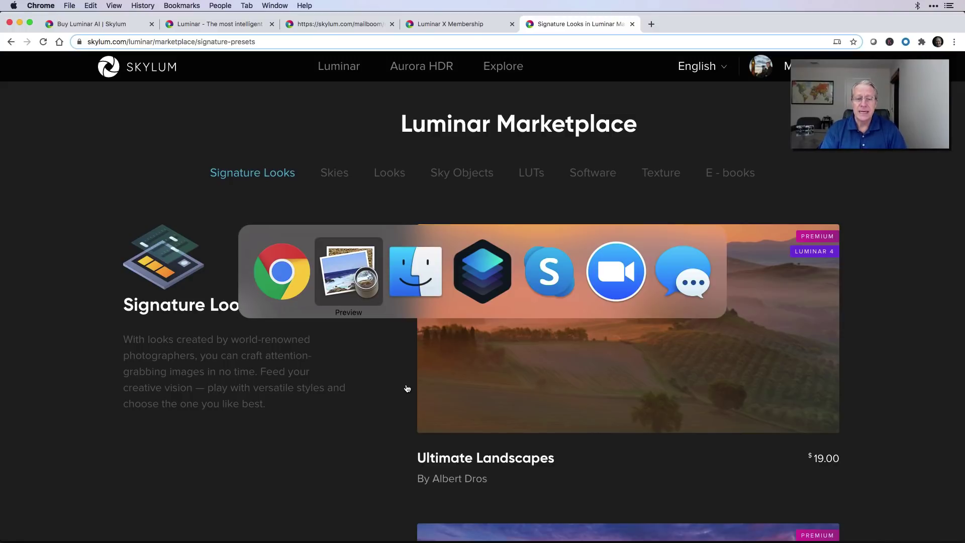
Bring Luminar 4 forward and show the Captivating Cityscapes looks under the bridge photo.
key(super+Tab)
key(super+Tab)
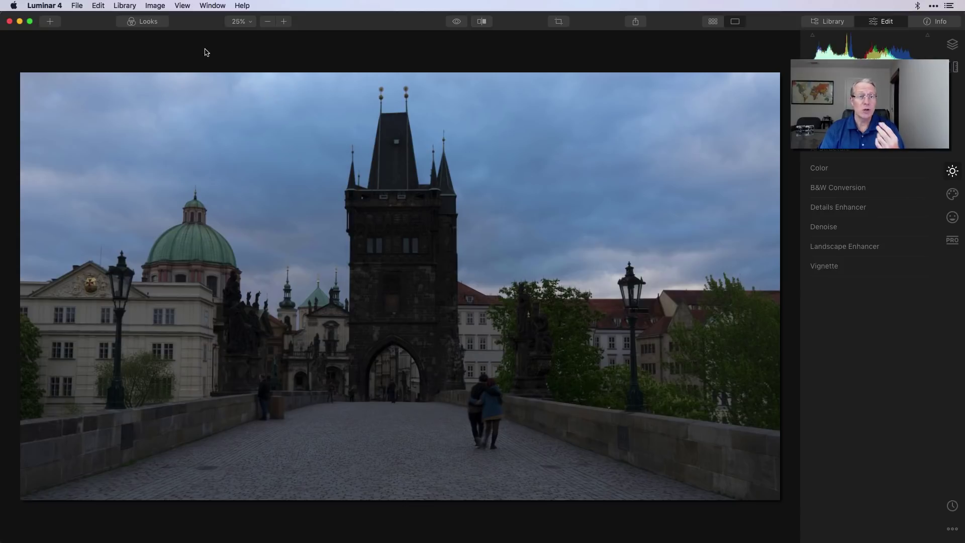
click(135, 22)
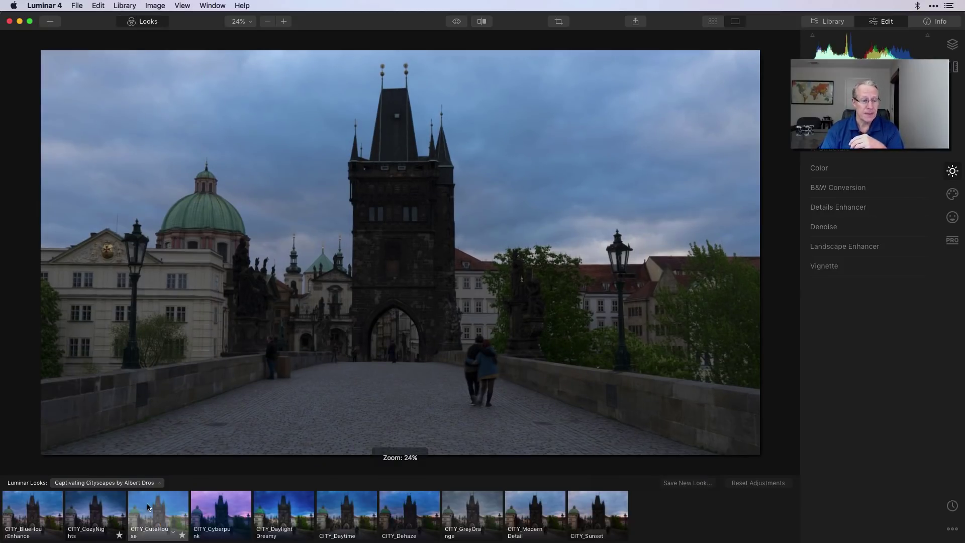
Preview the CITY looks from BlueHourEnhance through Sunset, then apply CITY_BlueHourEnhance.
click(41, 511)
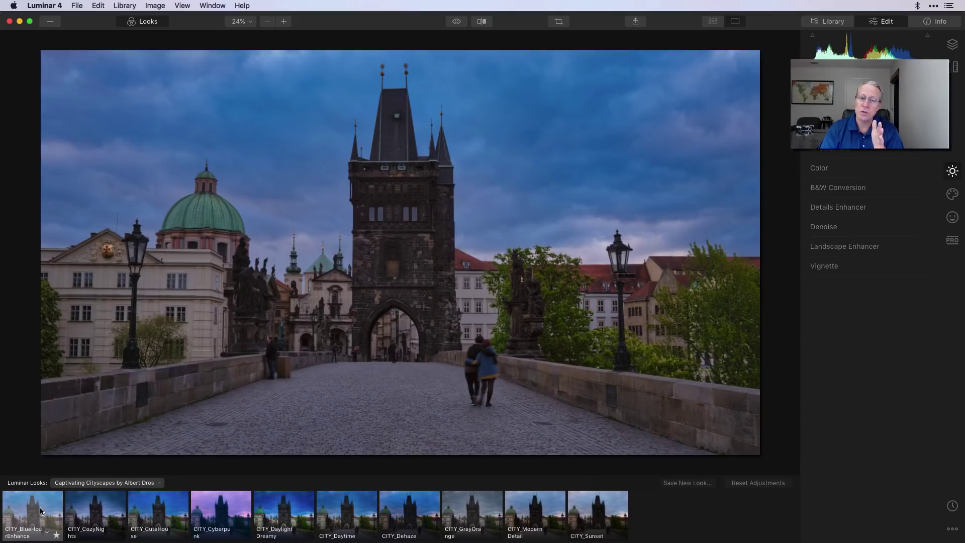
click(85, 519)
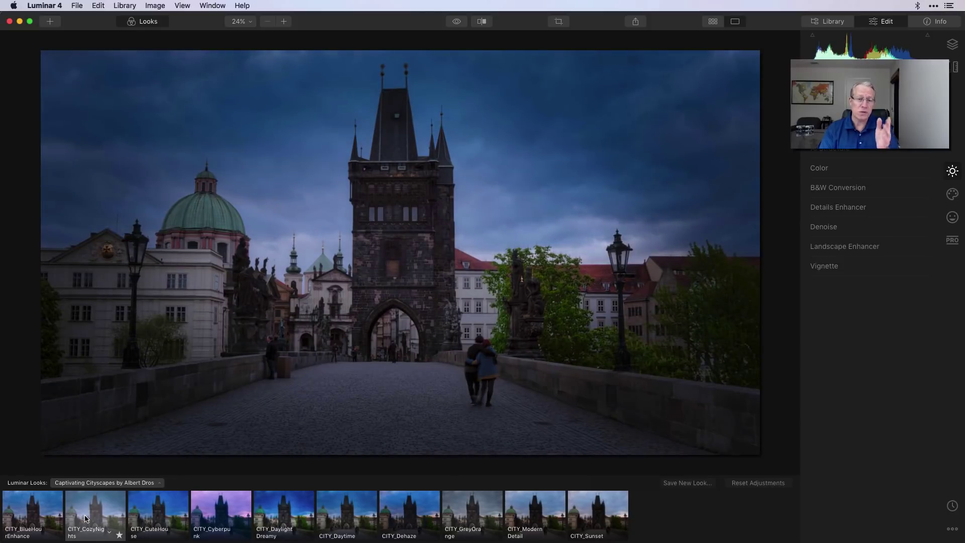
click(162, 518)
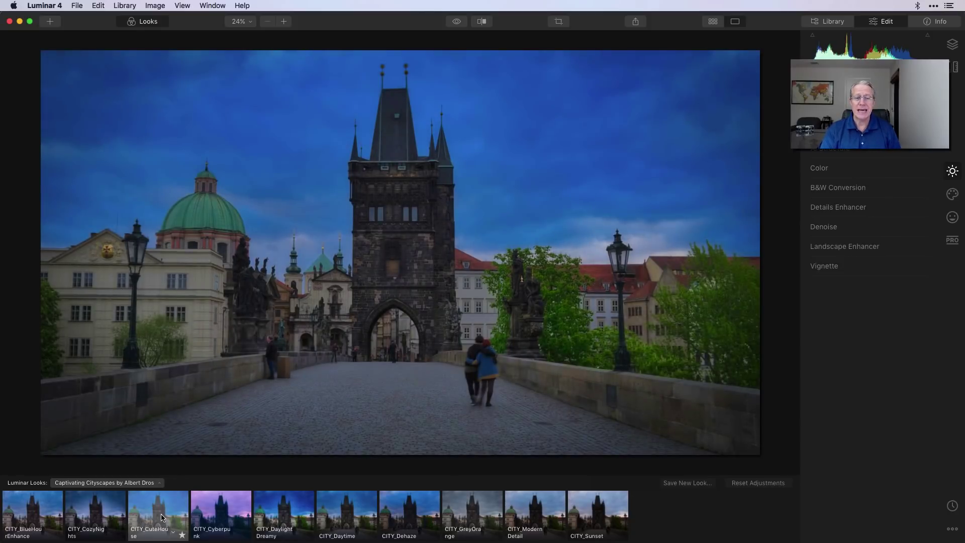
click(211, 513)
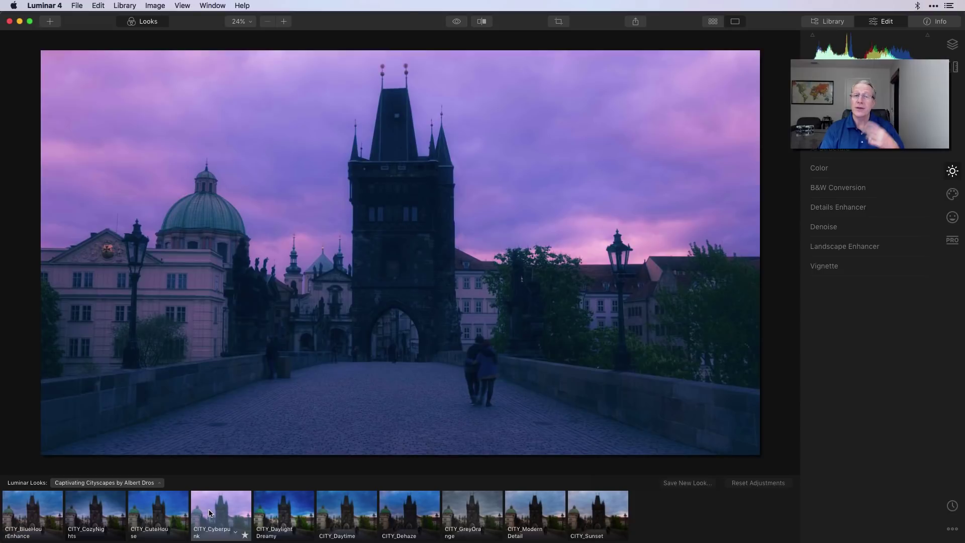
click(270, 514)
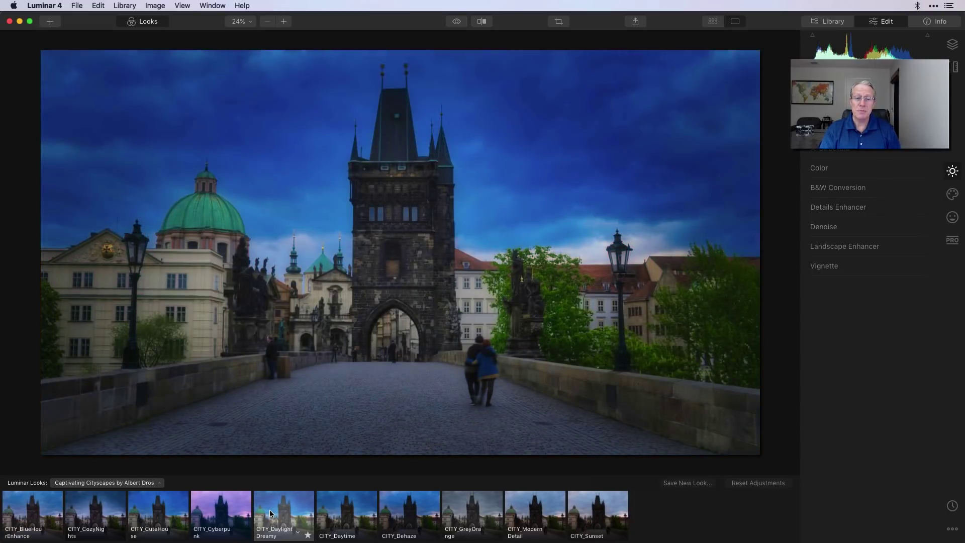
click(340, 519)
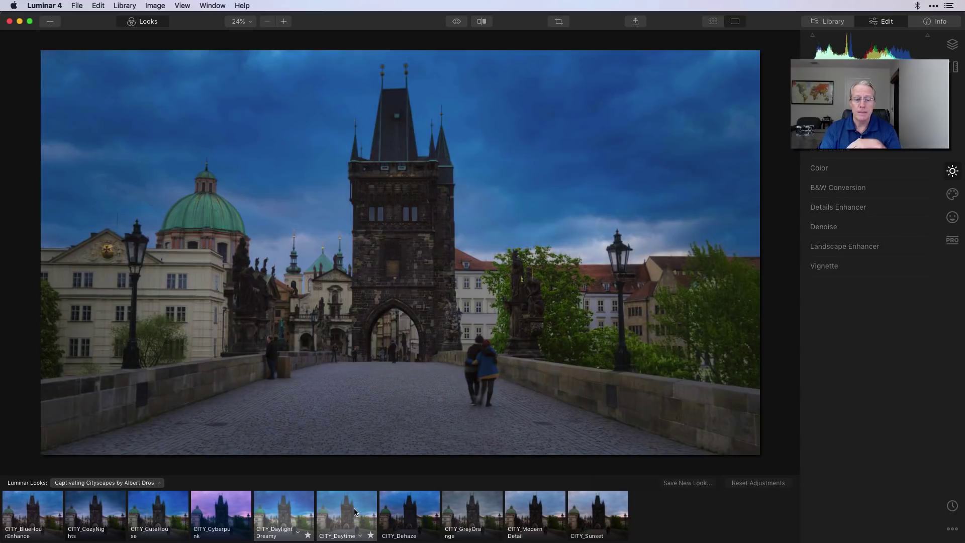
click(399, 513)
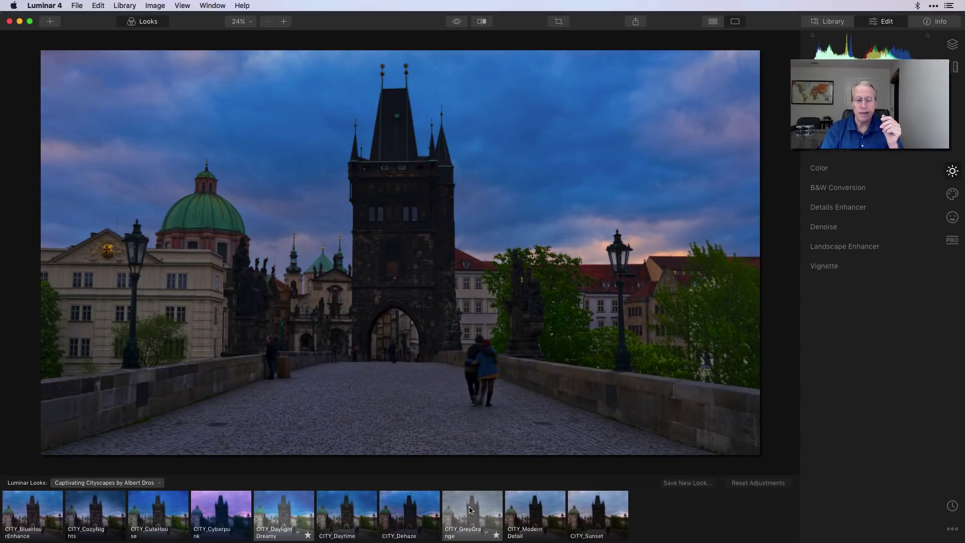
click(471, 510)
click(534, 511)
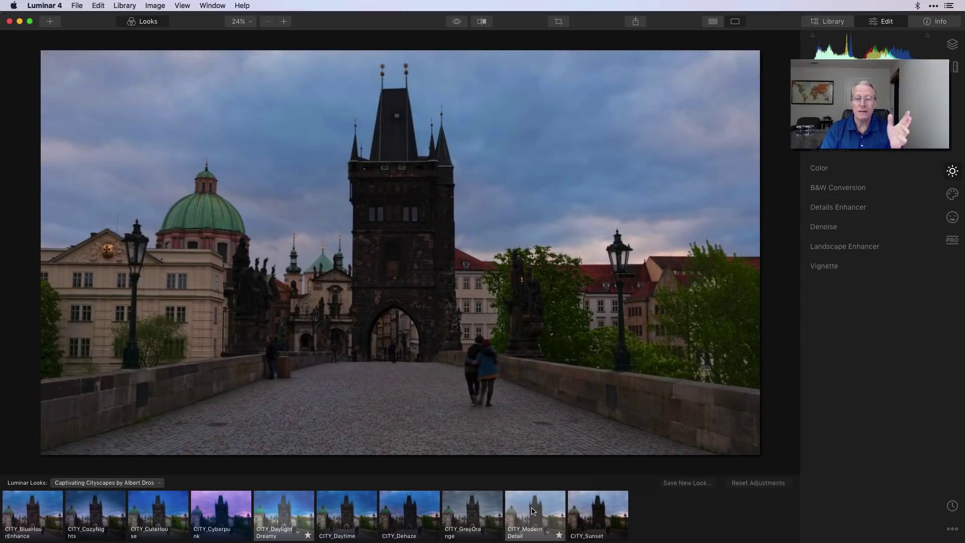
click(599, 523)
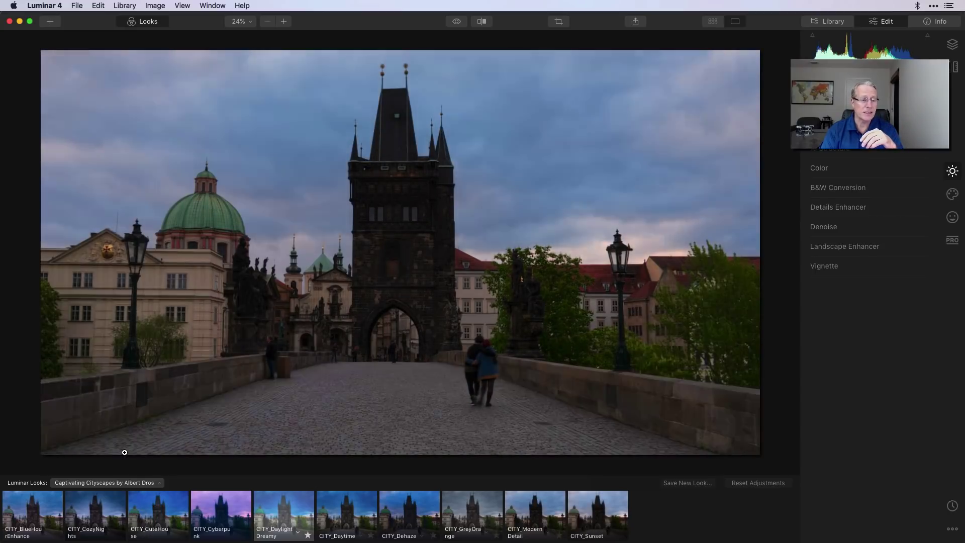
click(33, 513)
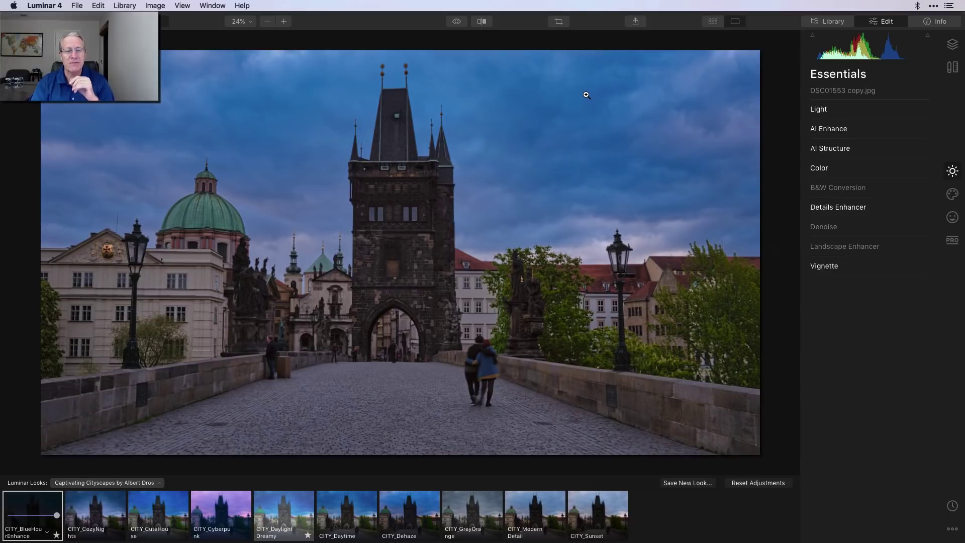
Compare the edited photo against the original, then hide the Looks panel.
click(457, 22)
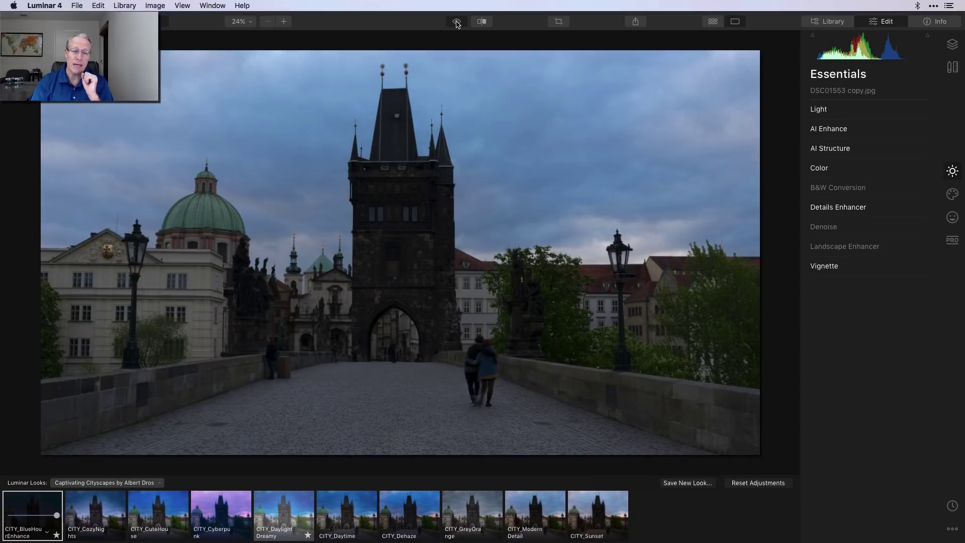
click(457, 22)
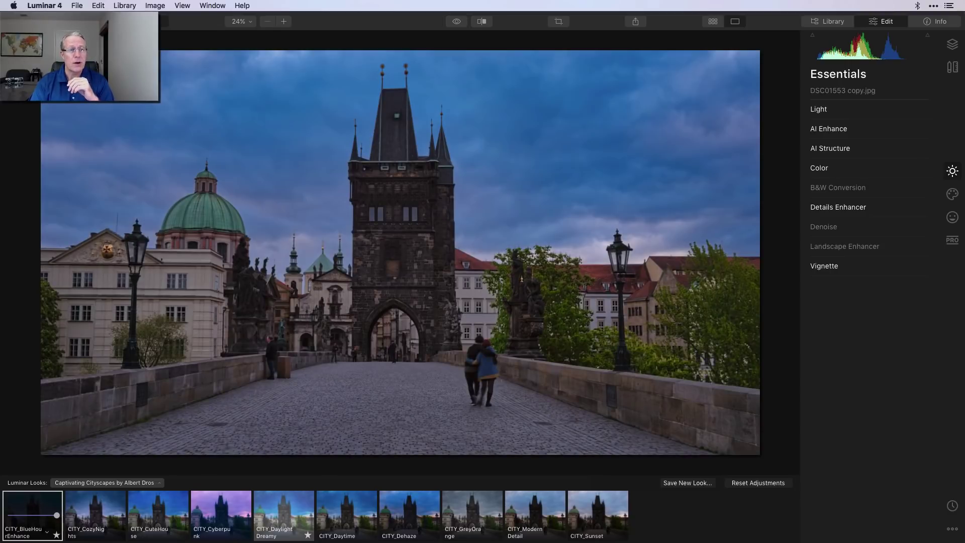
key(super+shift+l)
Revert the bridge photo to its original and show the Creative tools.
click(953, 529)
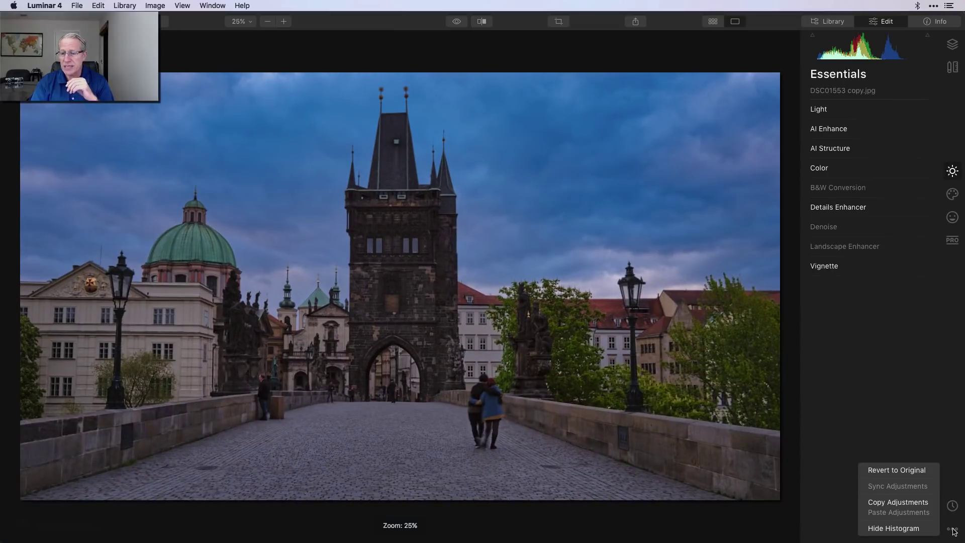
click(897, 470)
click(953, 194)
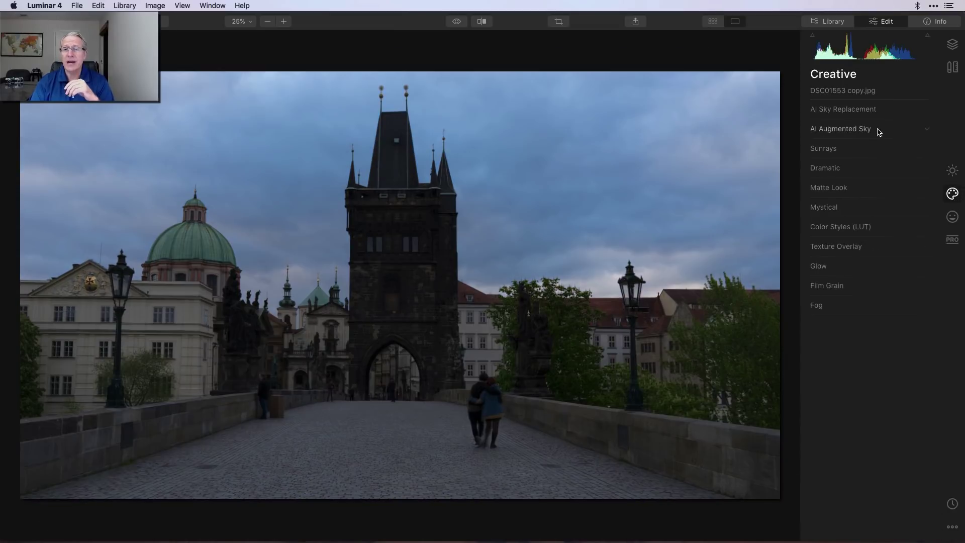
Load Storm Chasing 6.jpeg as a custom sky in AI Sky Replacement.
click(860, 109)
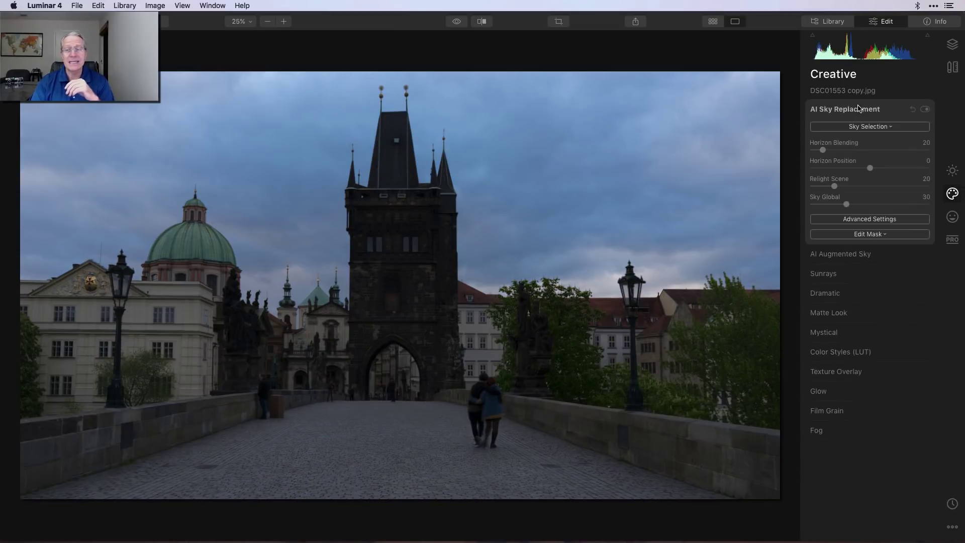
click(863, 130)
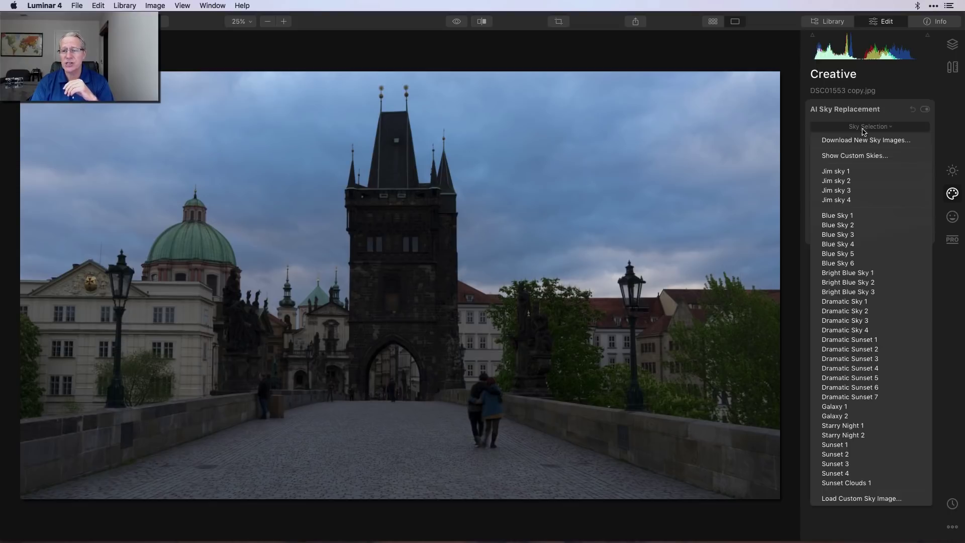
click(852, 499)
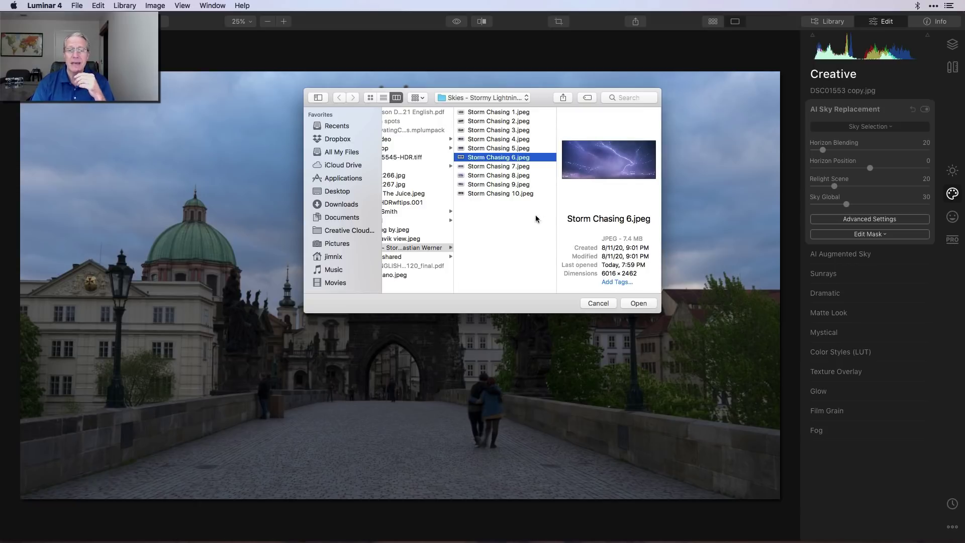
click(513, 194)
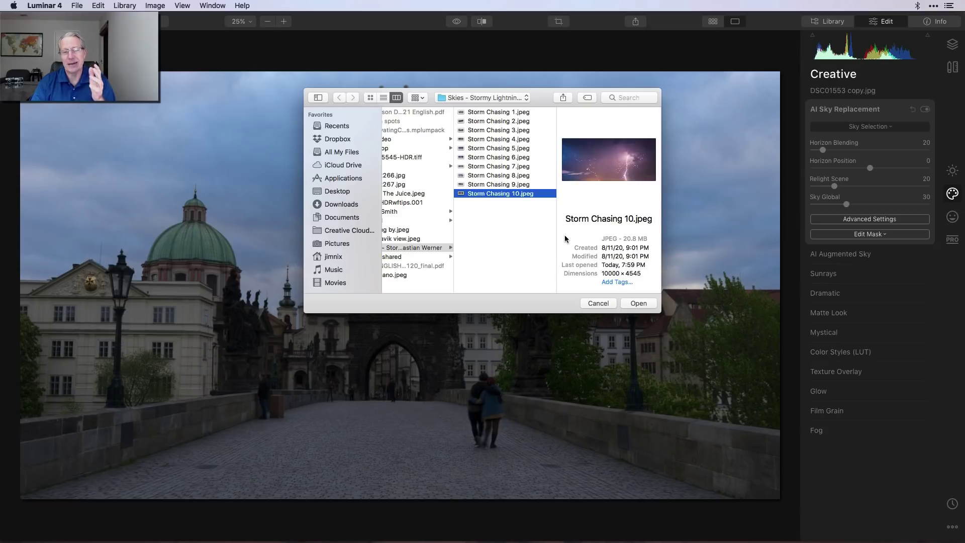
click(509, 159)
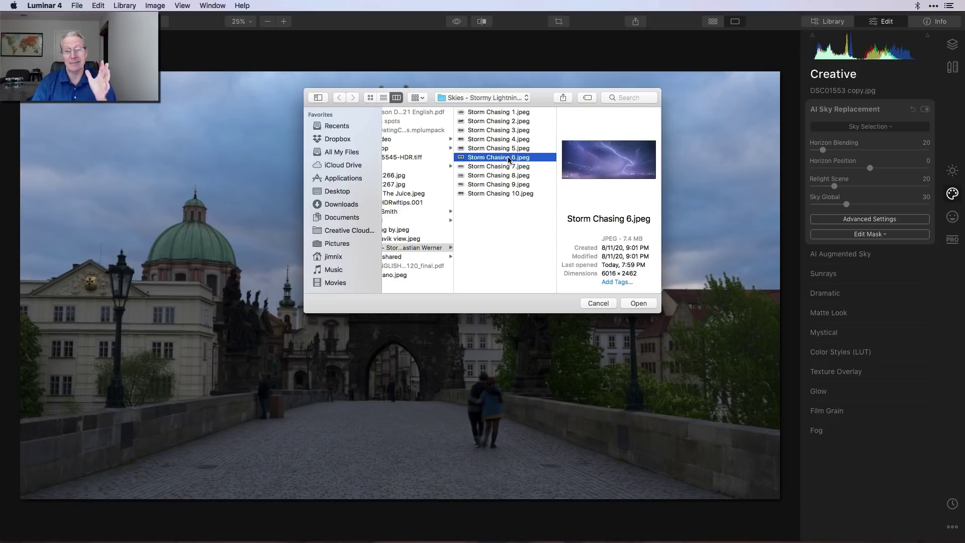
click(638, 303)
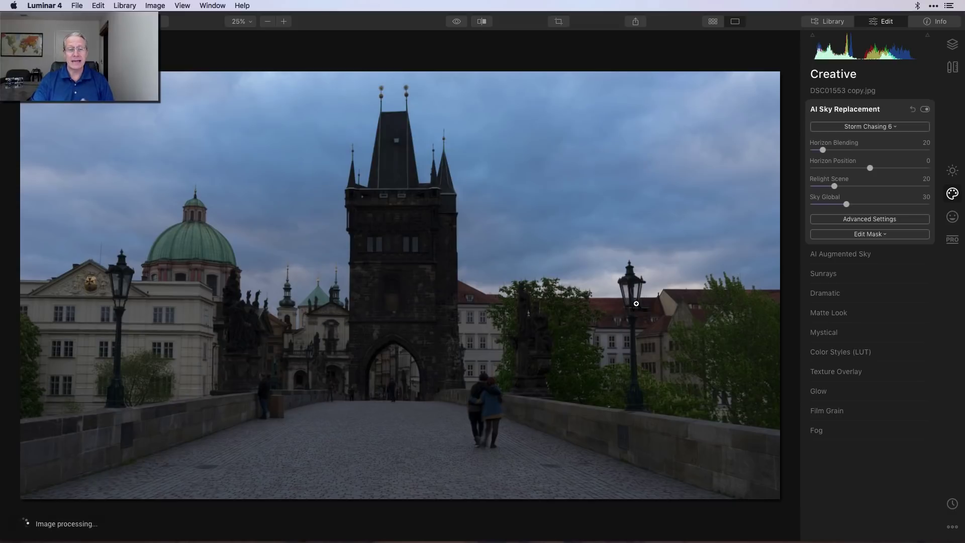